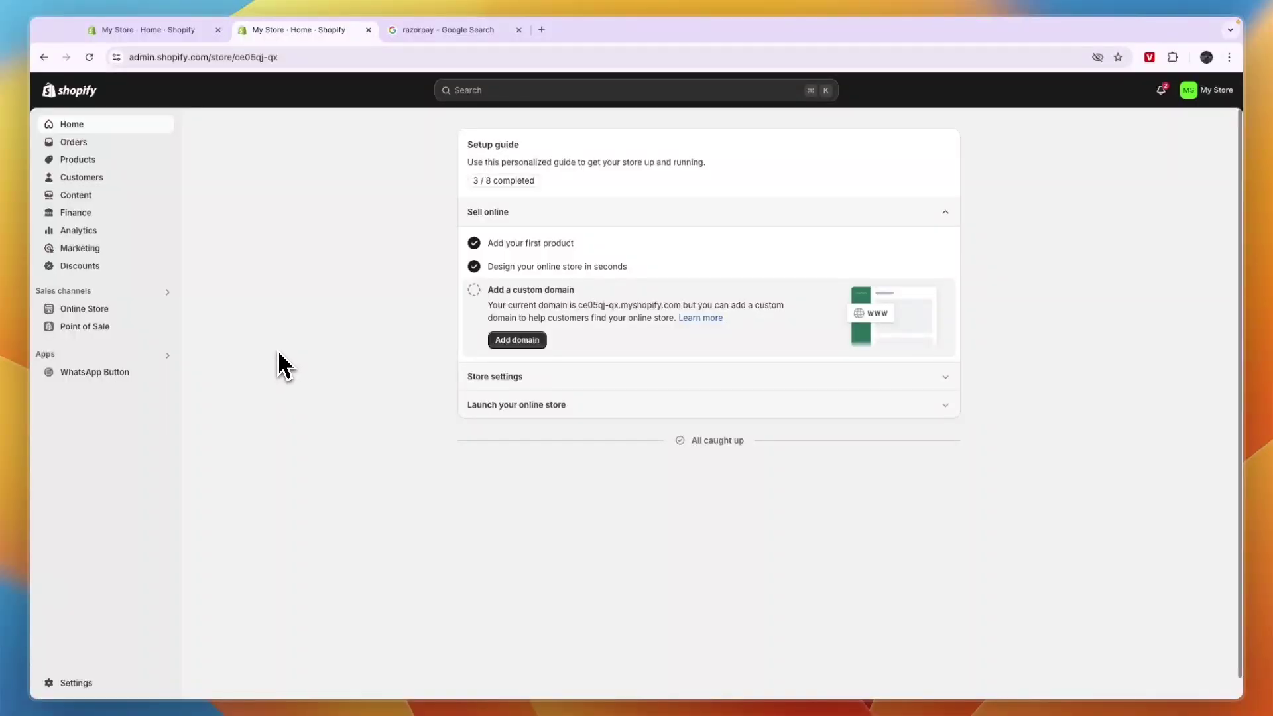
Open the store settings from the sidebar and choose Payments from the list.
{"action": "key", "text": "XF86AudioLowerVolume"}
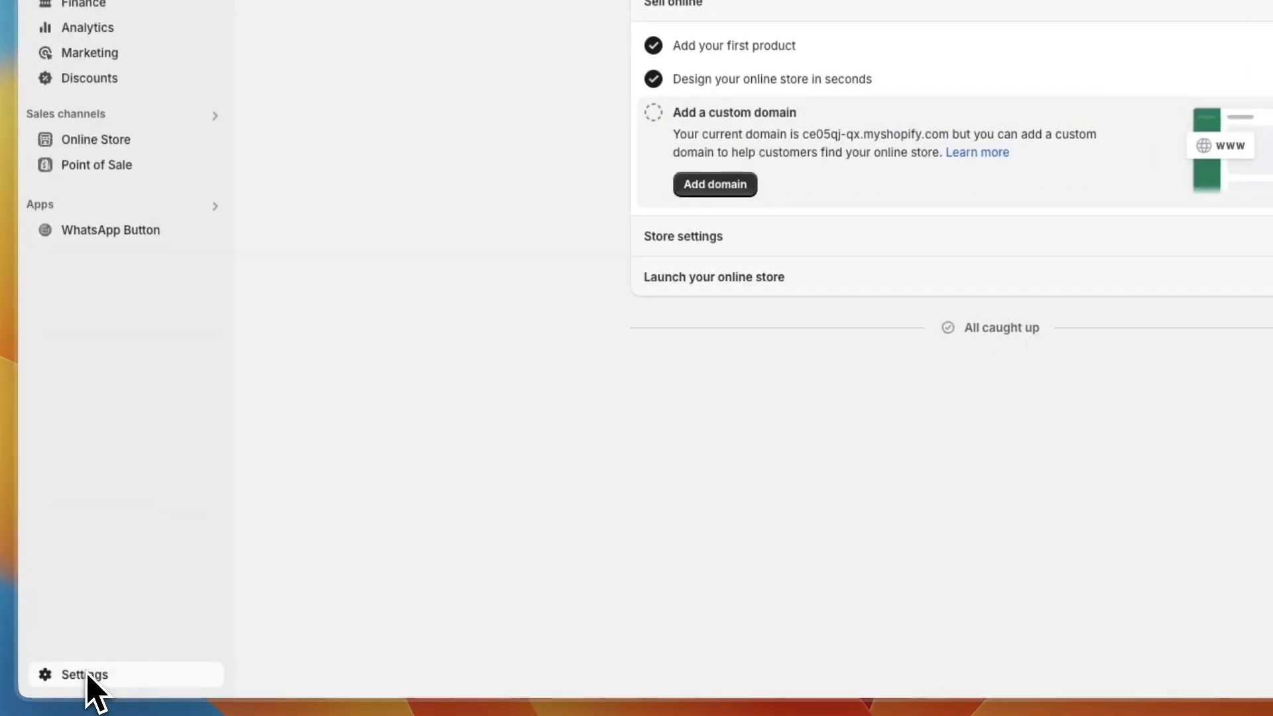
{"action": "left_click", "coordinate": [80, 683]}
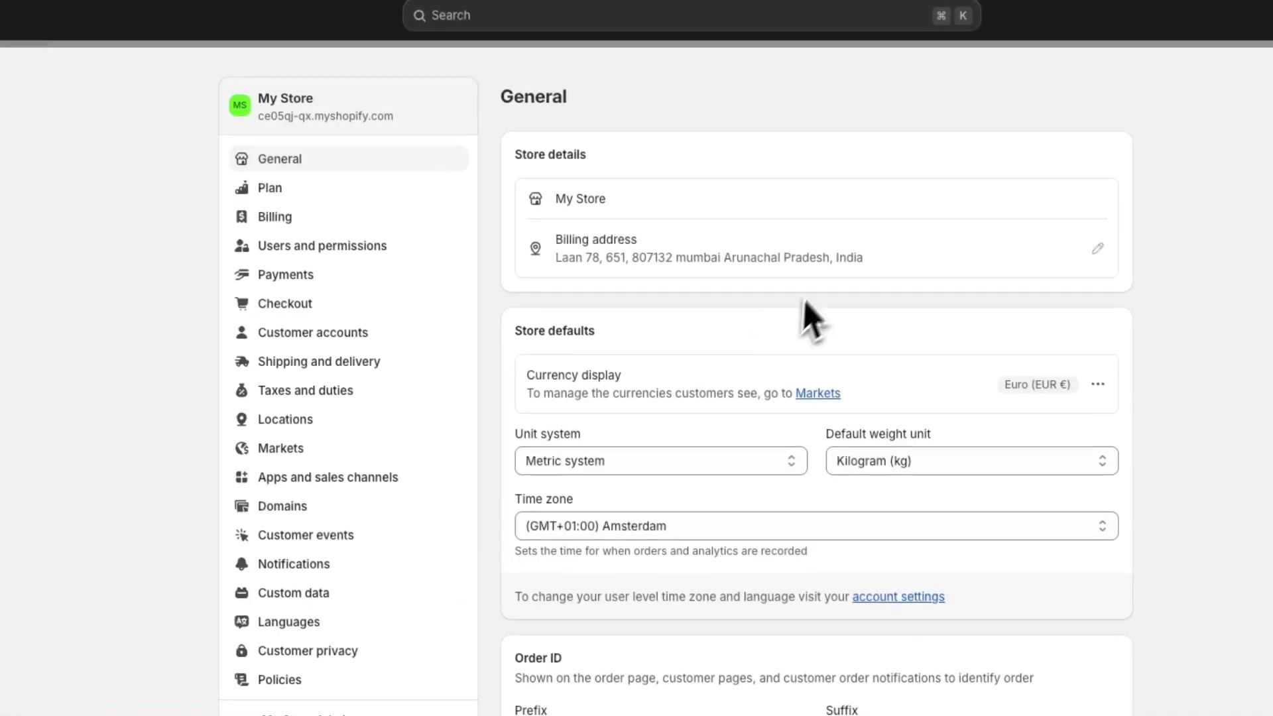
{"action": "double_click", "coordinate": [841, 258]}
{"action": "left_click", "coordinate": [852, 267]}
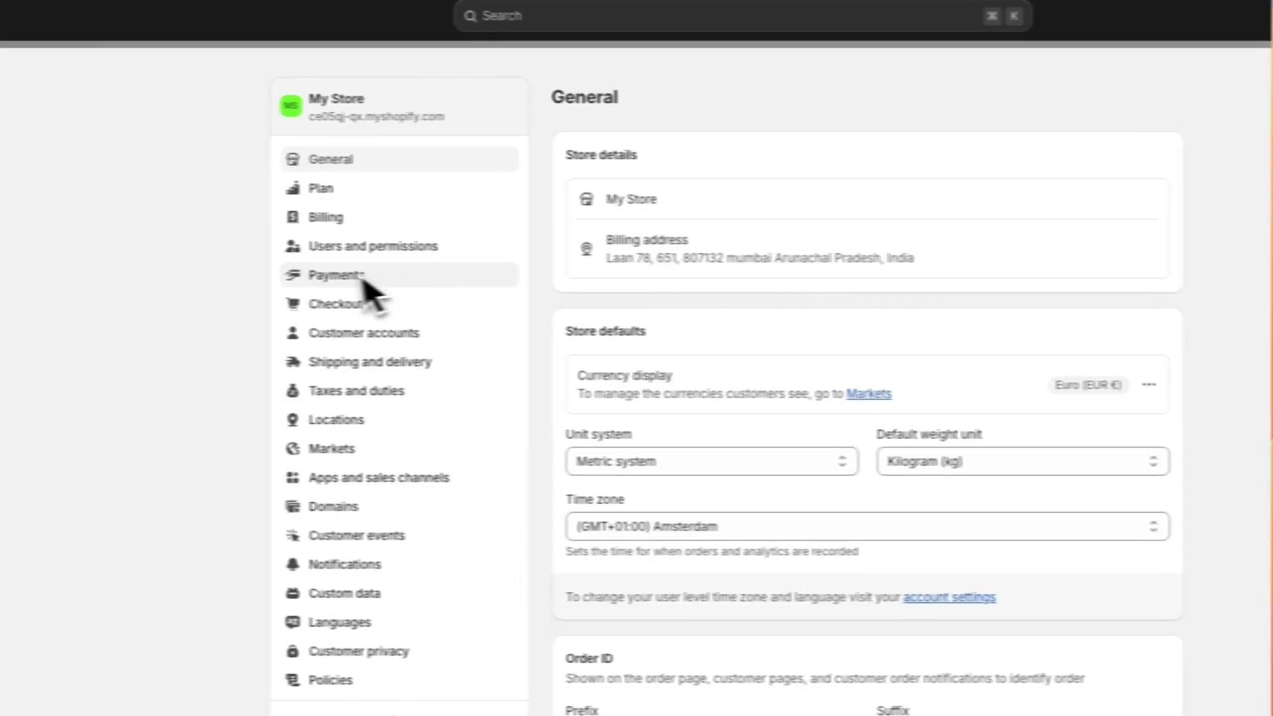
Search payment providers for '1 razorpay' under Add payment method, fixing the misspelling.
{"action": "left_click", "coordinate": [332, 280]}
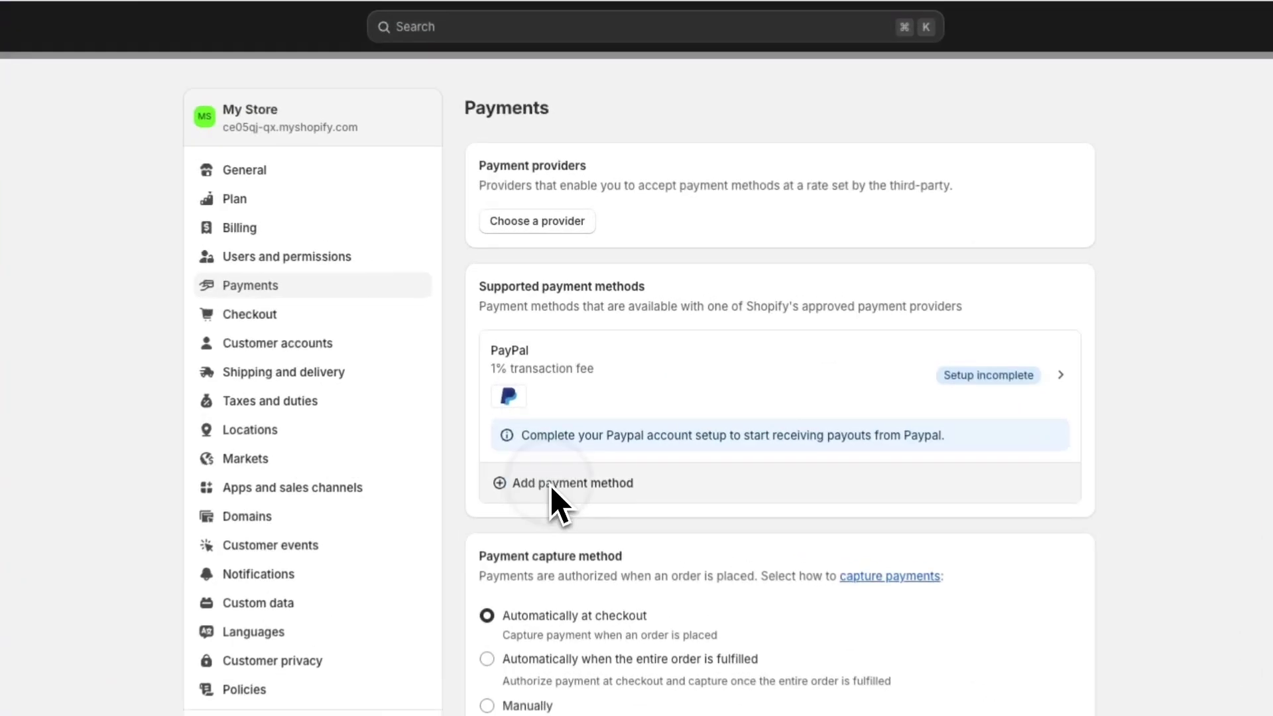
{"action": "left_click", "coordinate": [572, 409]}
{"action": "left_click", "coordinate": [693, 166]}
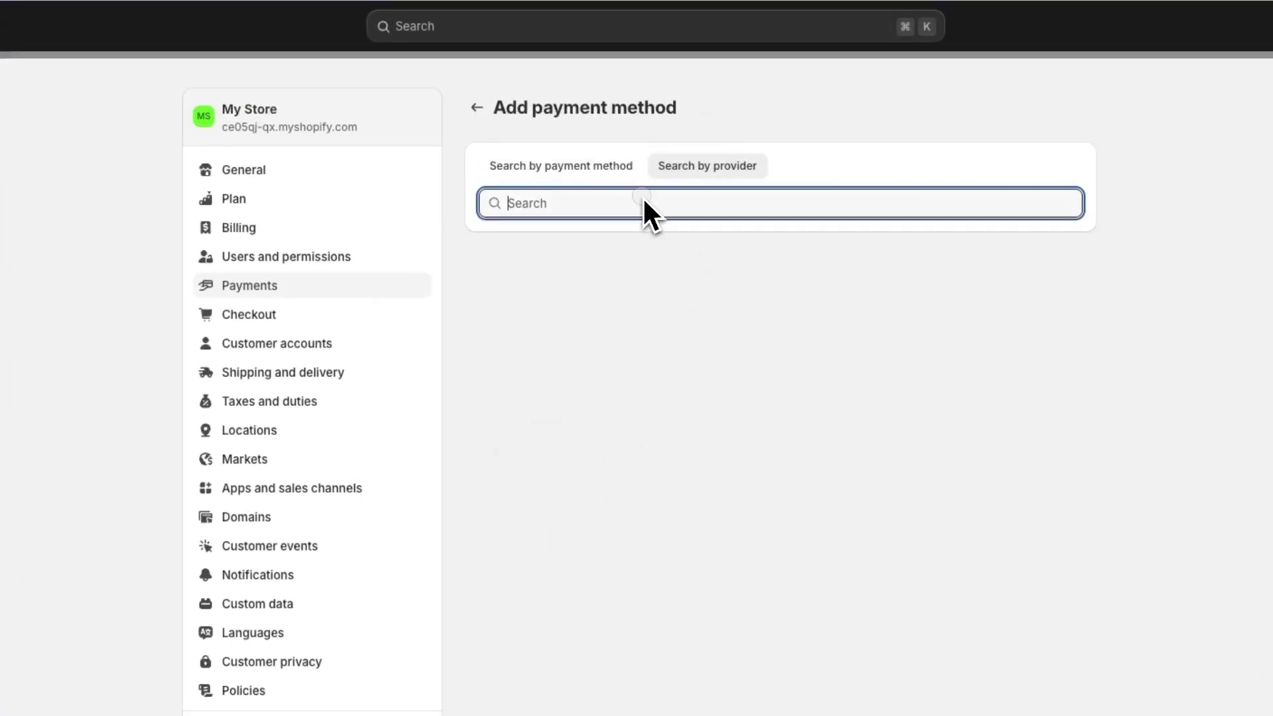
{"action": "type", "text": "1 ra"}
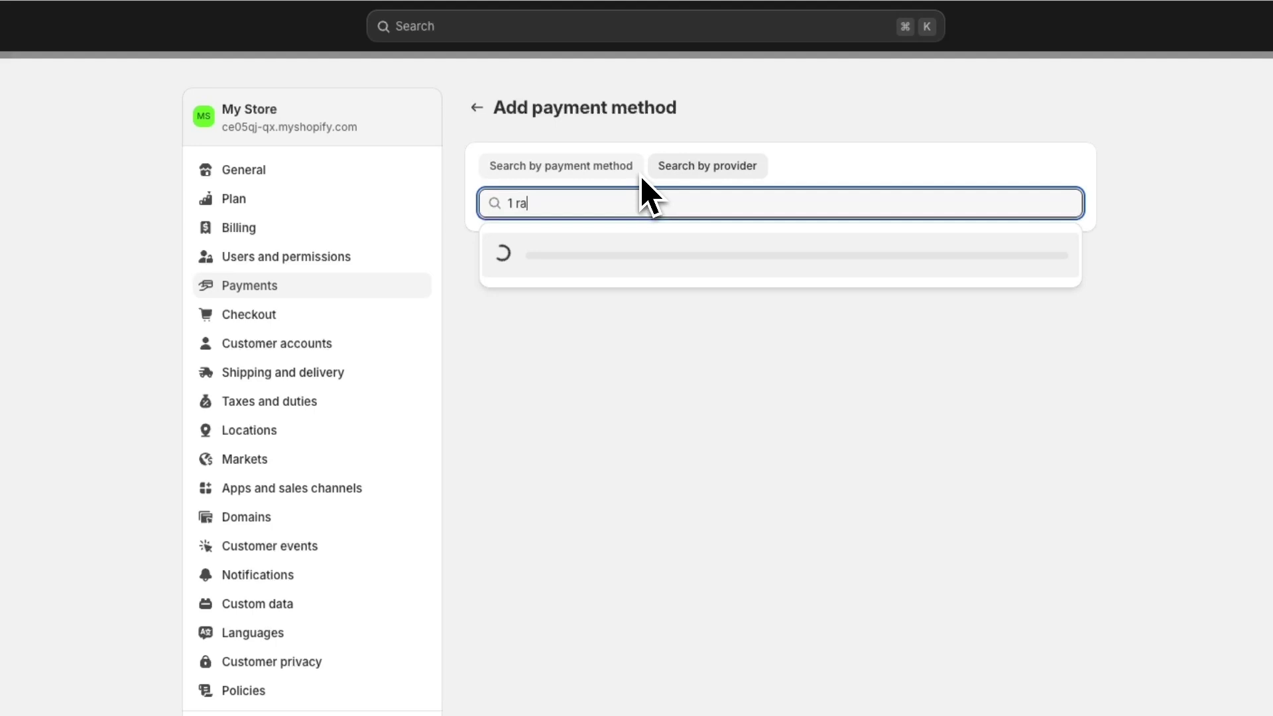
{"action": "type", "text": "zpoay"}
{"action": "key", "text": "BackSpace"}
{"action": "key", "text": "BackSpace"}
{"action": "key", "text": "BackSpace"}
{"action": "key", "text": "BackSpace"}
{"action": "type", "text": "or"}
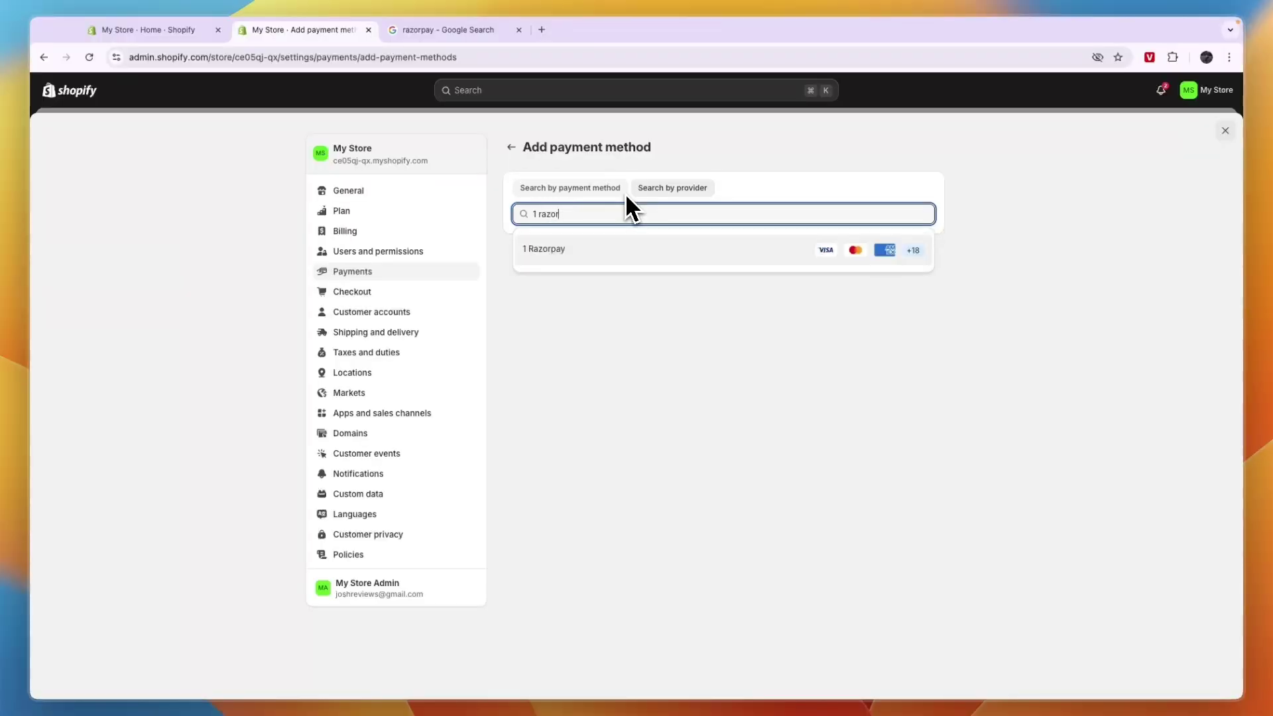
{"action": "type", "text": "pay"}
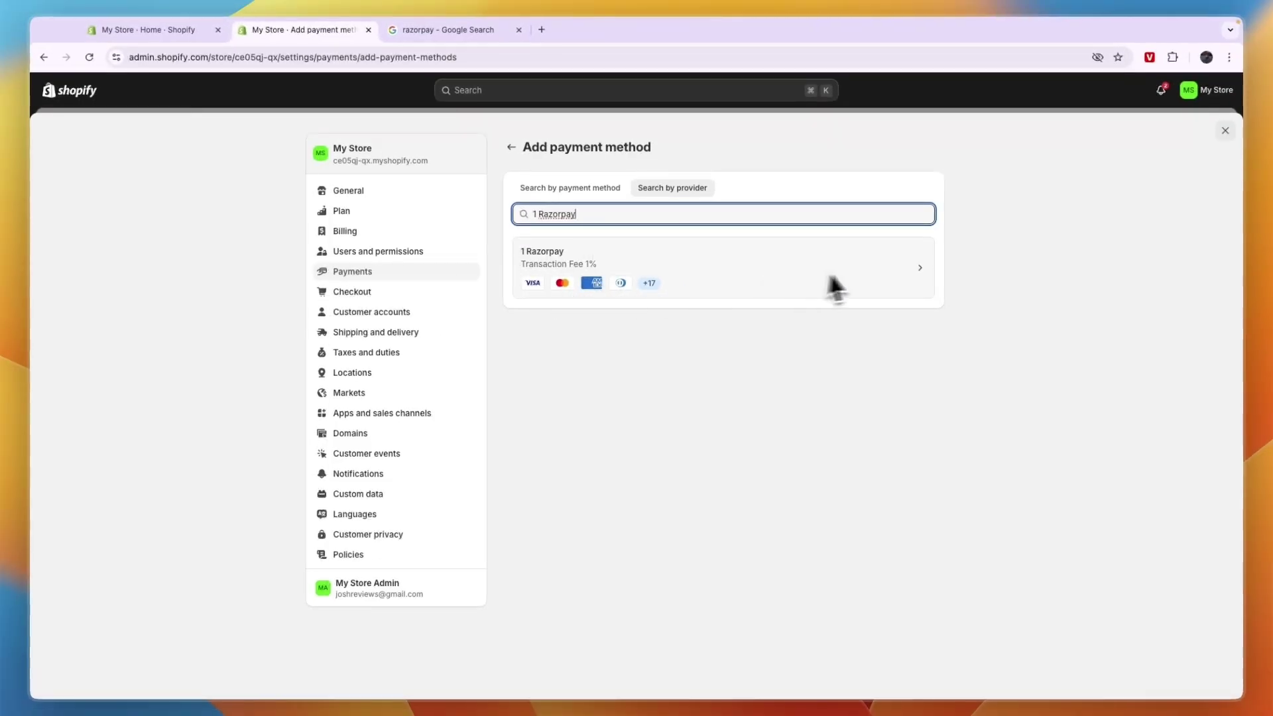
Open the 1 Razorpay provider from the search results.
{"action": "left_click", "coordinate": [600, 281]}
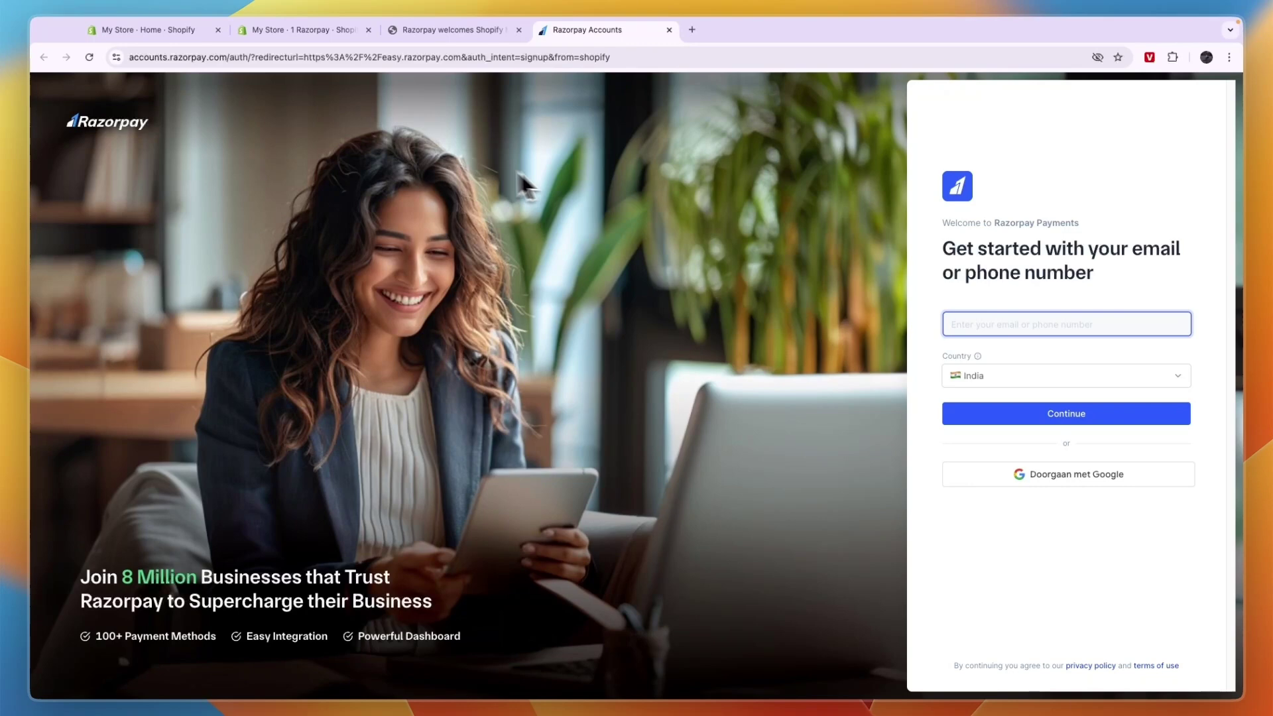
Return to the Razorpay welcome page for Shopify stores.
{"action": "left_click", "coordinate": [450, 29]}
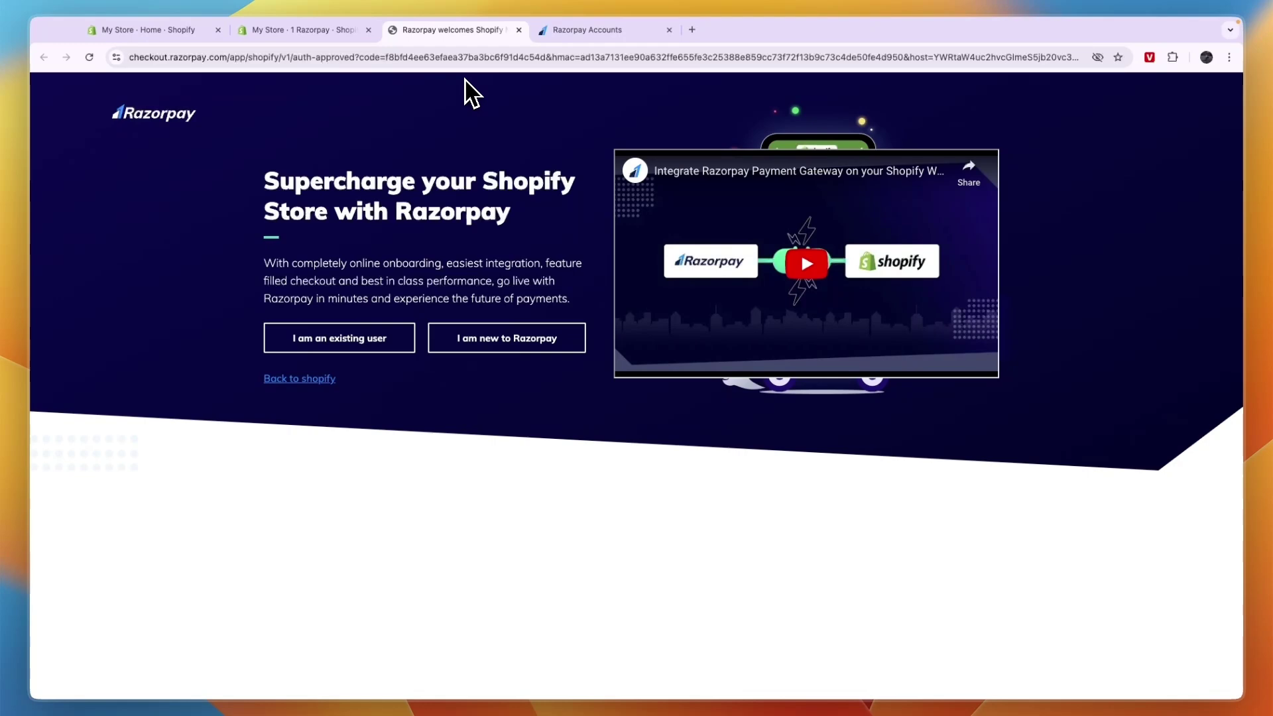
{"action": "left_click", "coordinate": [518, 30]}
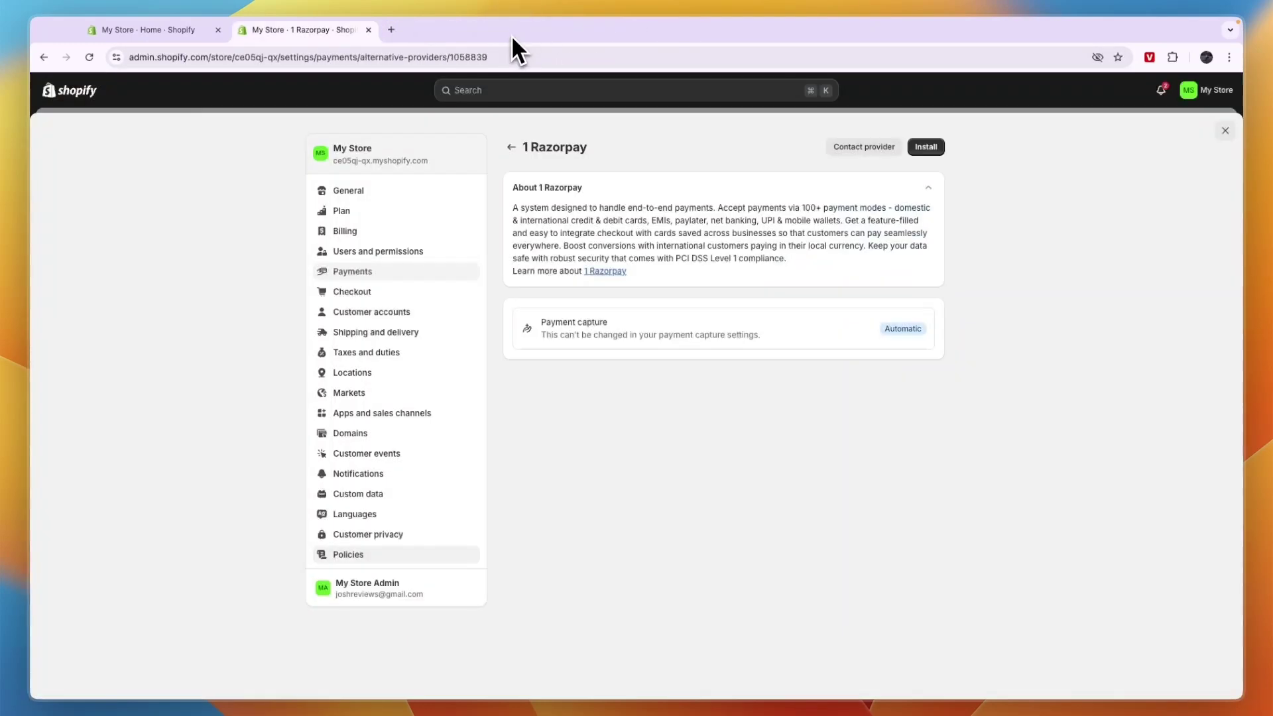